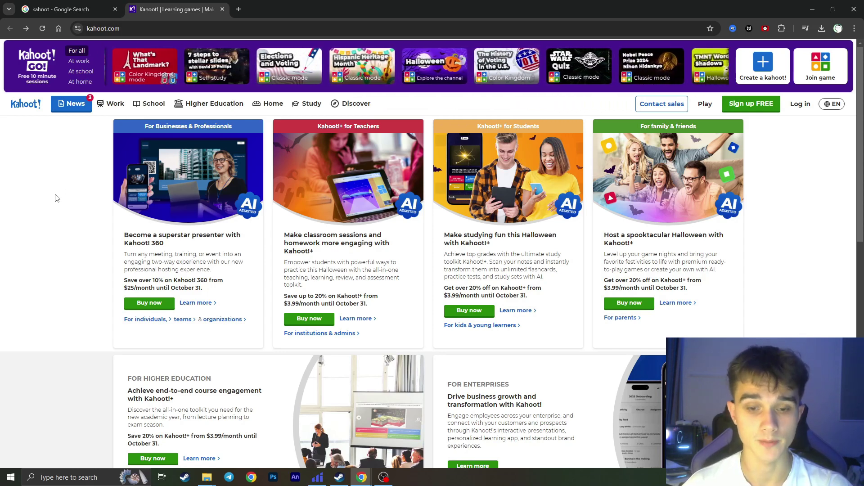
- Start a free Kahoot! sign-up and choose the Professional account type
scroll(55, 198, down, 1)
scroll(55, 198, up, 1)
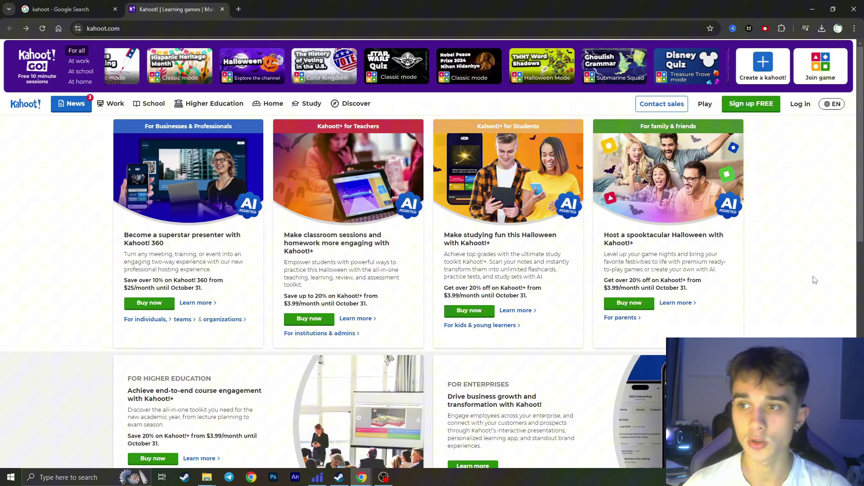
click(761, 106)
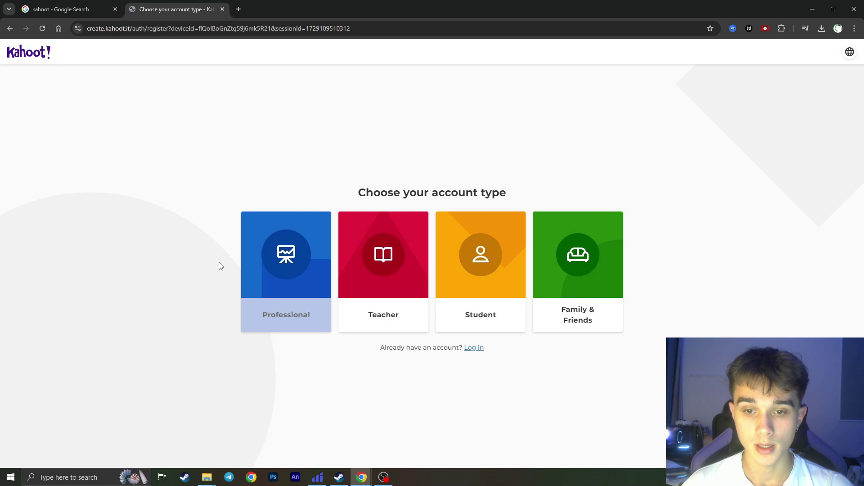
click(295, 263)
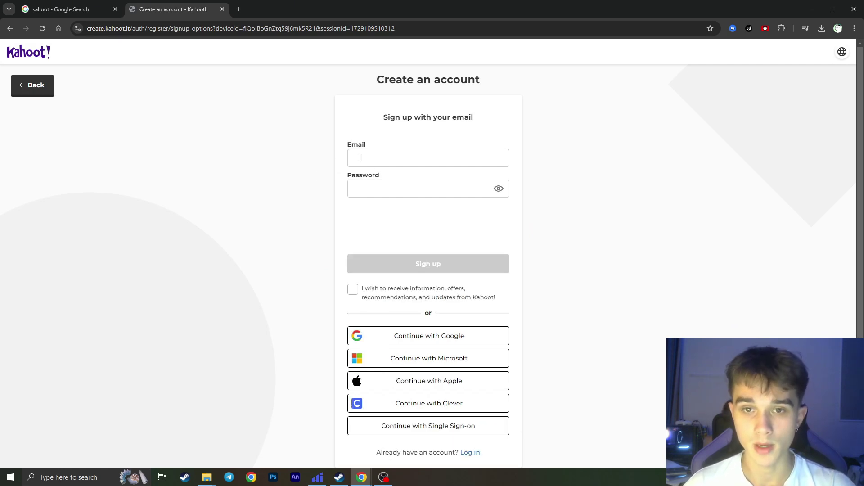
- Fill the sign-up form with the saved e-mail and a password, pass the captcha, and submit
click(360, 158)
click(340, 208)
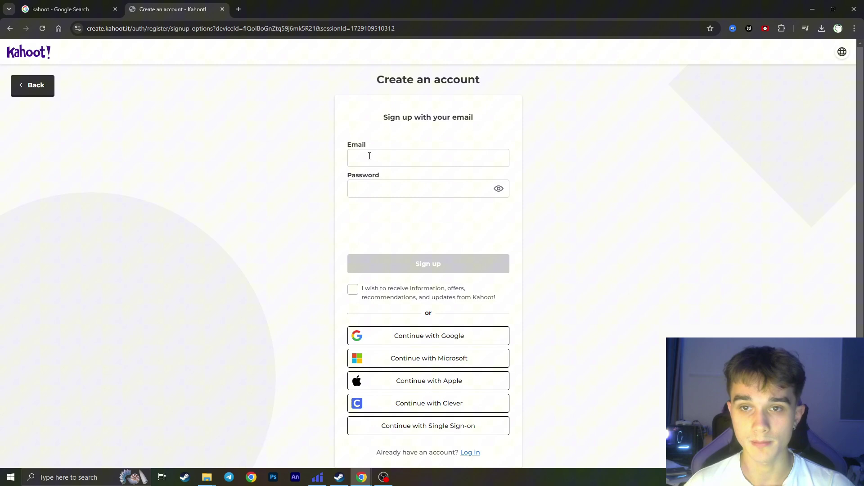
click(410, 158)
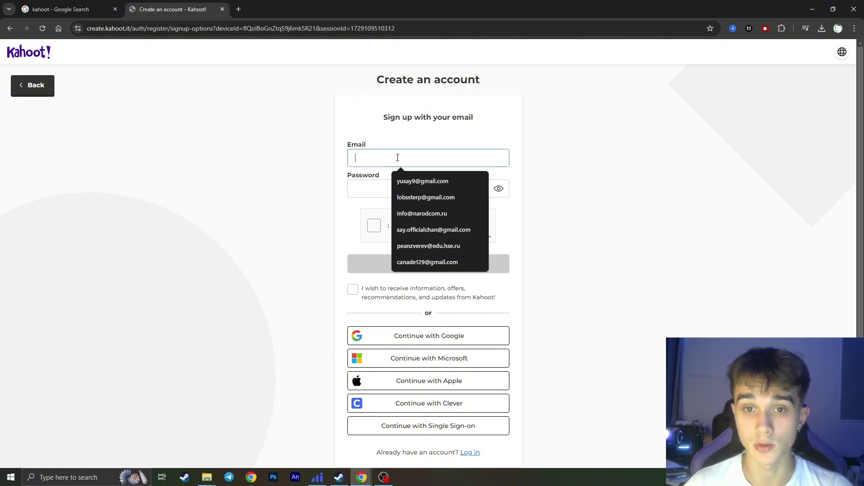
click(411, 183)
click(406, 193)
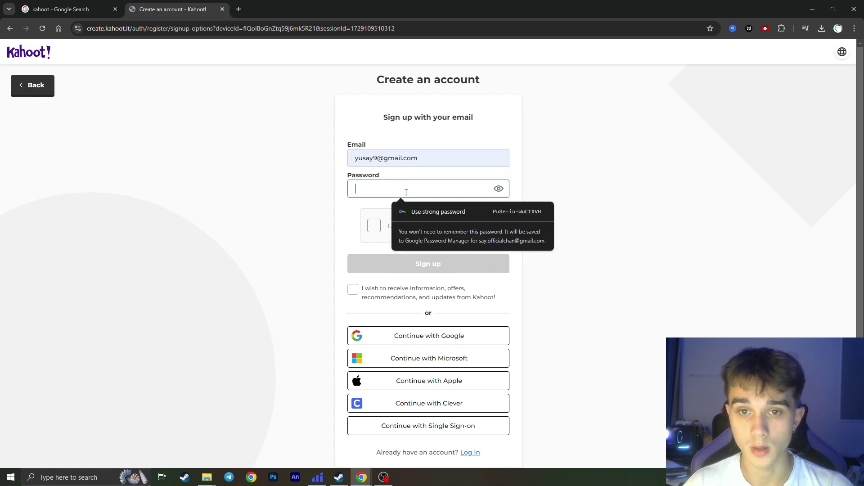
text(••)
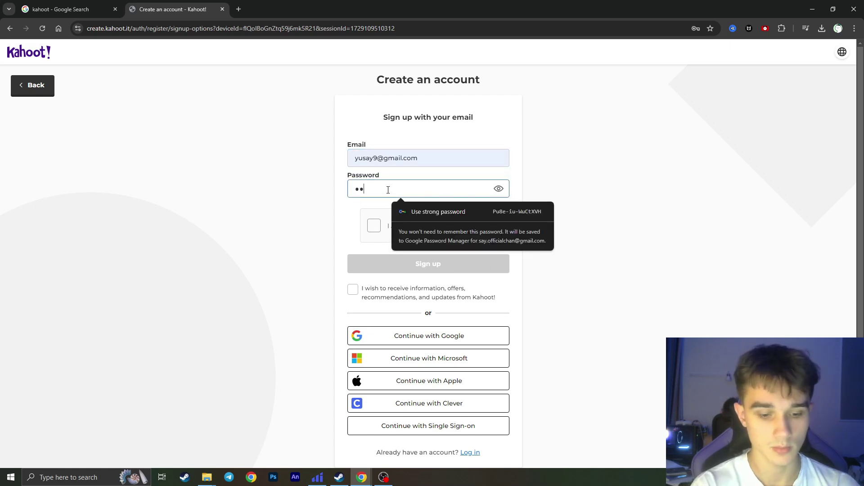
text(•••••)
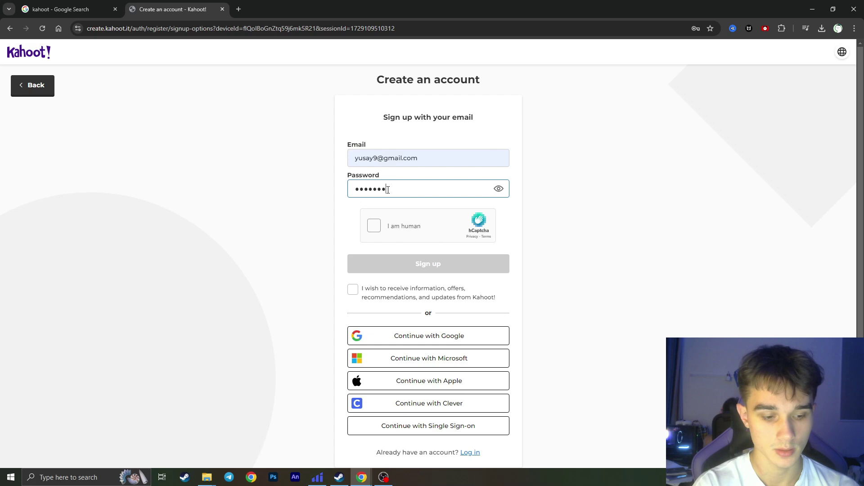
click(374, 225)
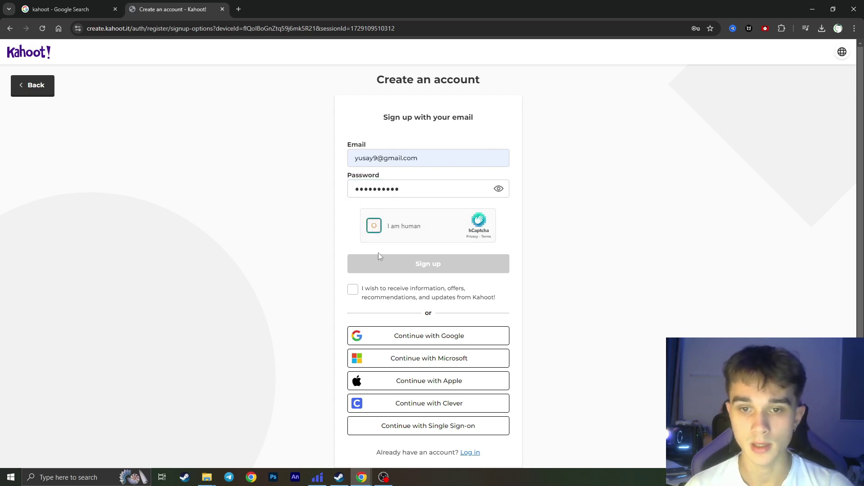
click(428, 263)
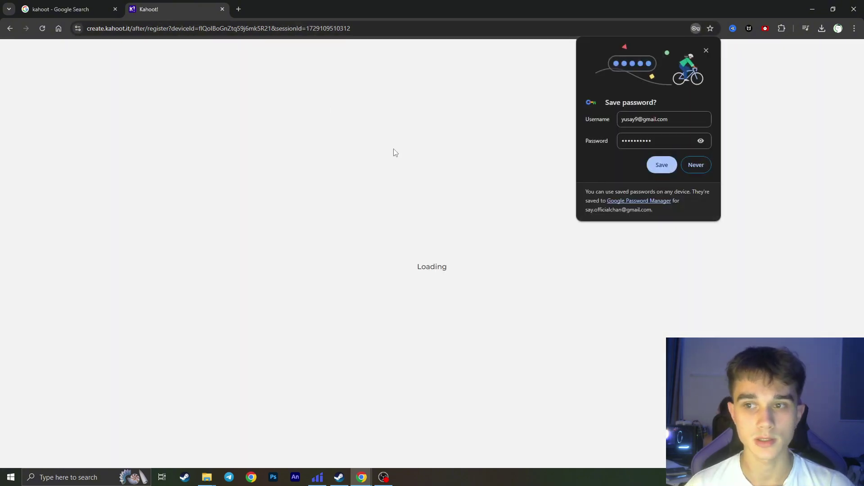
click(662, 165)
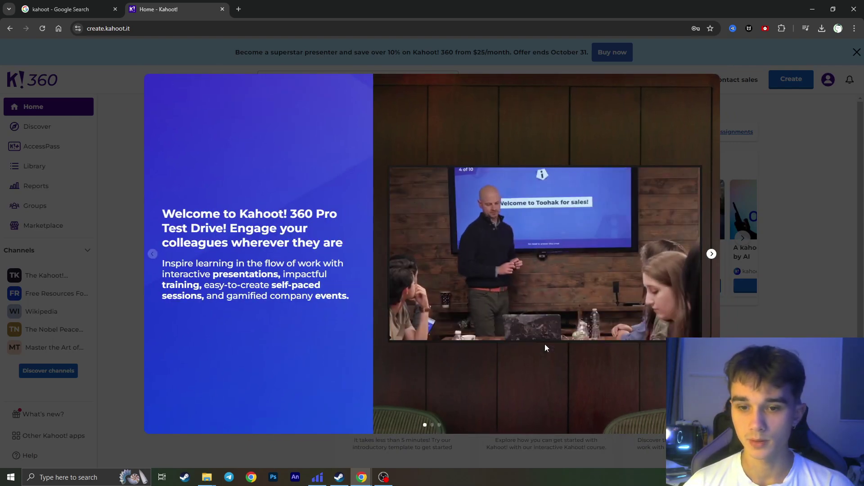
click(711, 254)
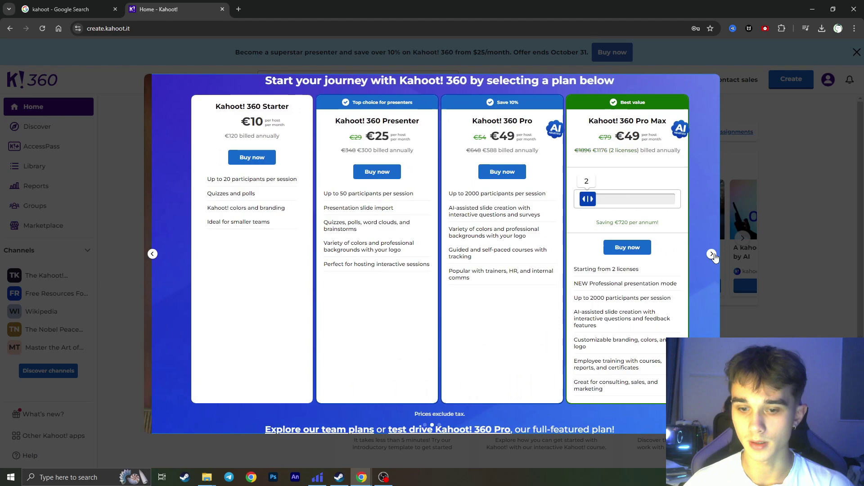
click(712, 255)
click(153, 253)
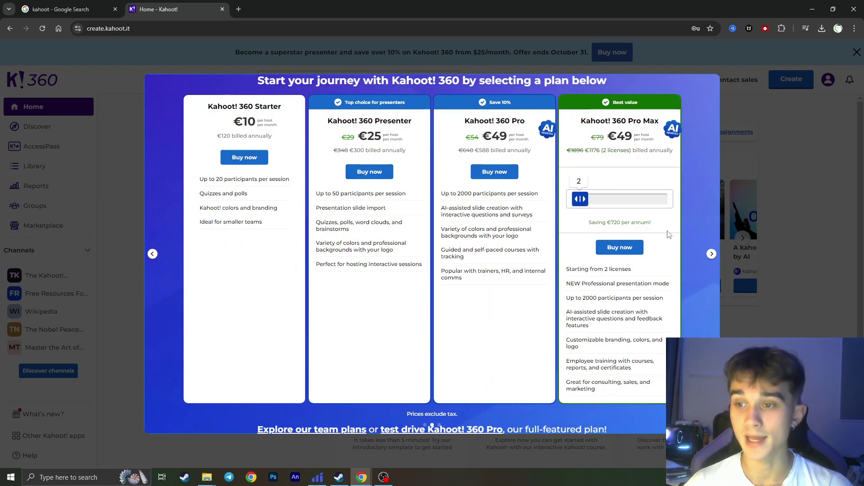
click(711, 255)
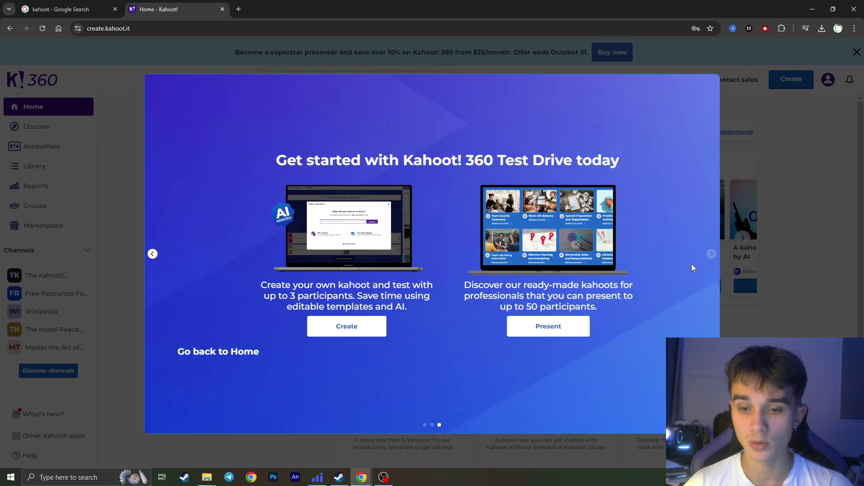
click(201, 359)
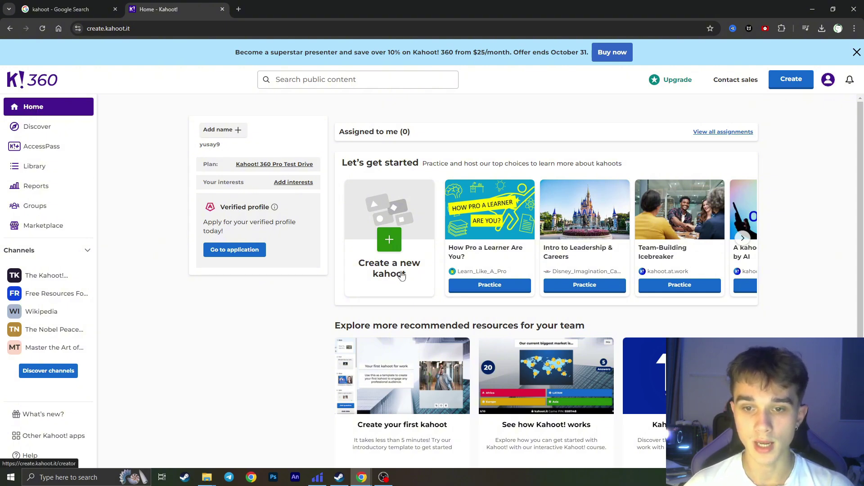
- Create a new kahoot and close the starting-options dialog to build from a blank question
click(389, 240)
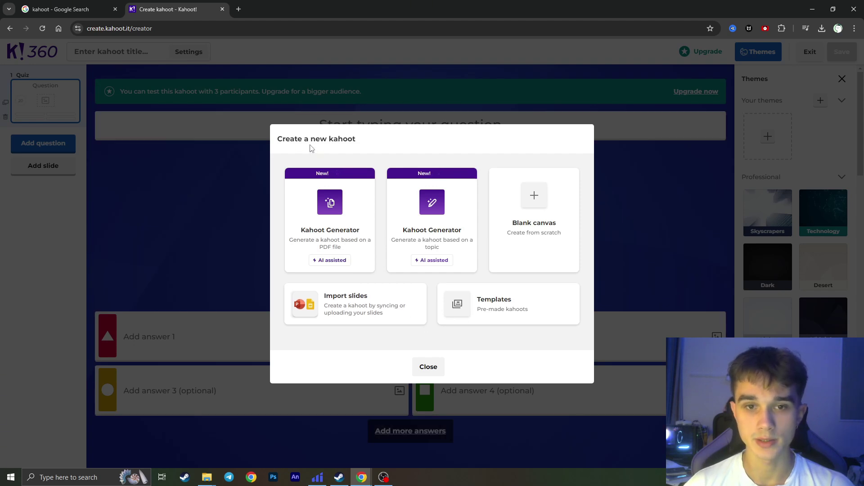
mouse_move(295, 140)
mouse_down()
mouse_move(352, 145)
mouse_move(291, 142)
mouse_up()
click(352, 145)
click(290, 142)
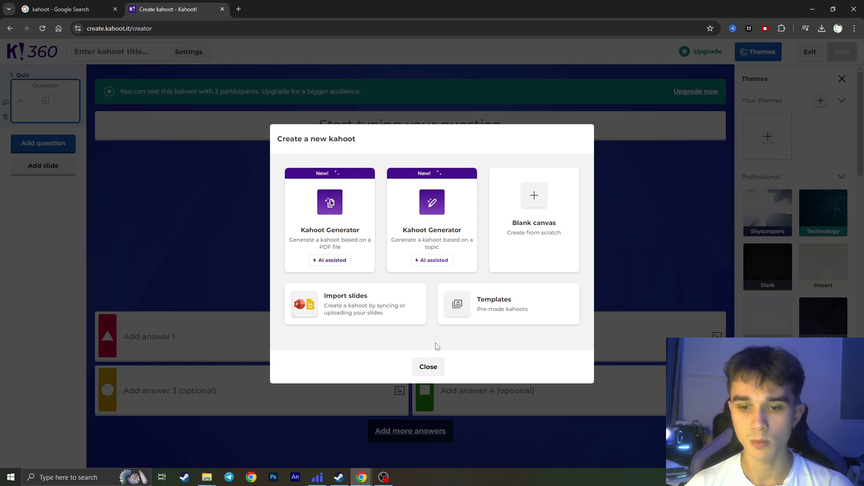
click(432, 367)
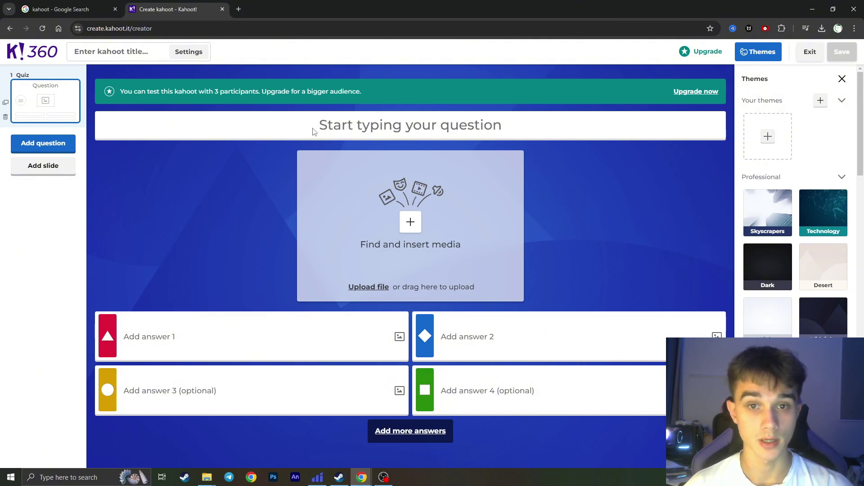
- Enter 'What is the nearest star?' as the first question's text
click(347, 124)
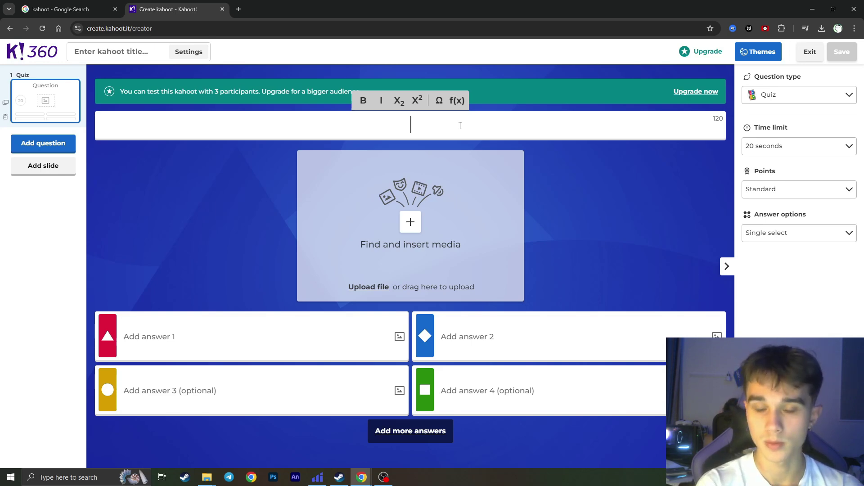
text(W)
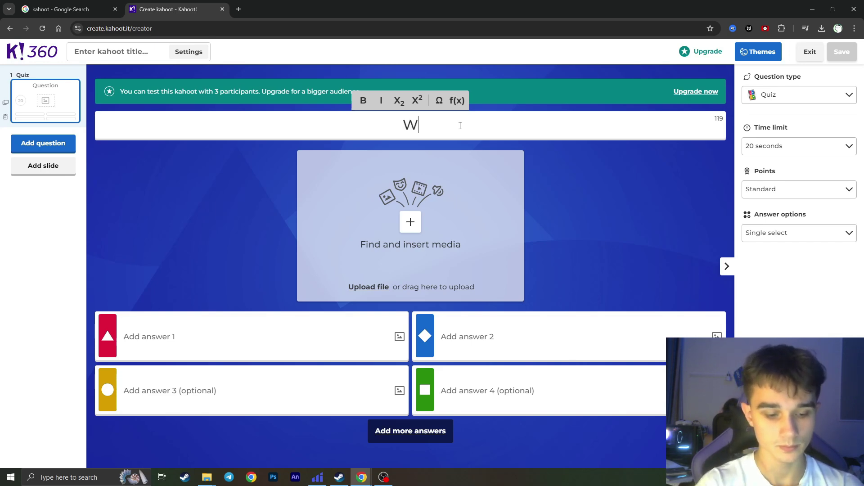
text(hat is )
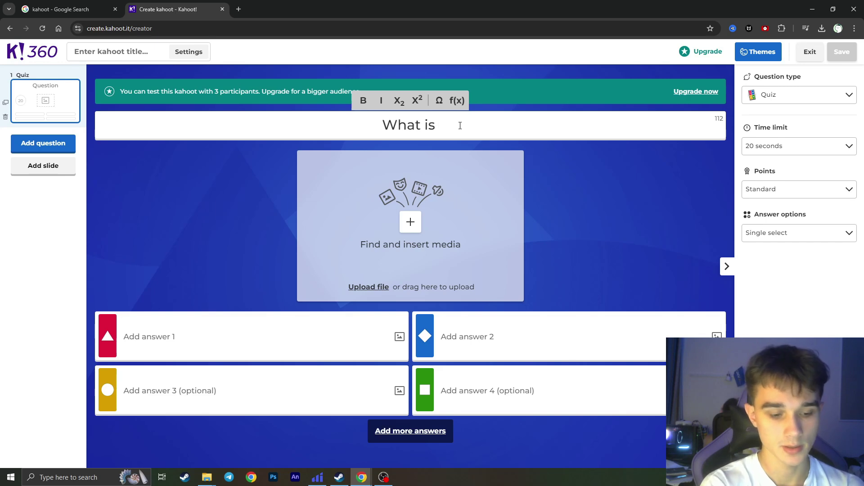
text(the nearest)
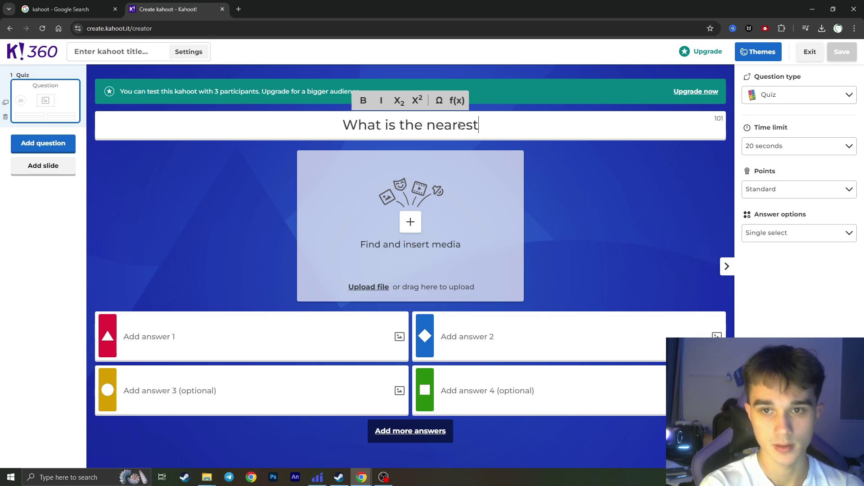
text( star)
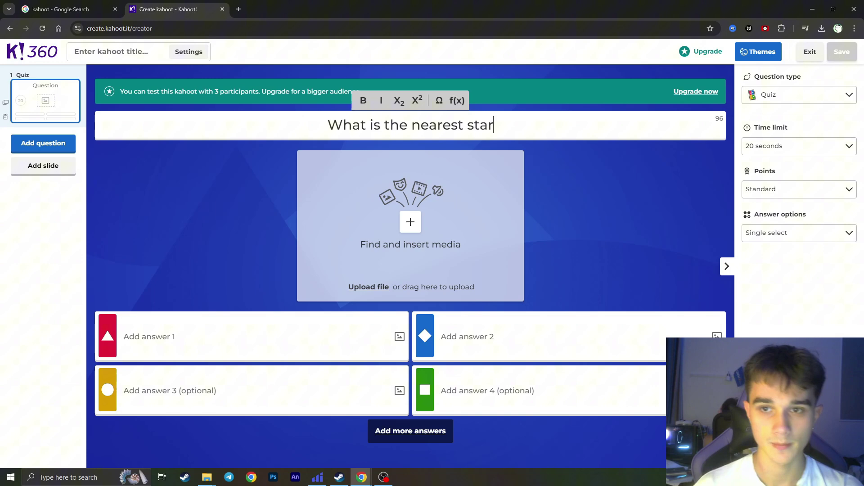
text(?)
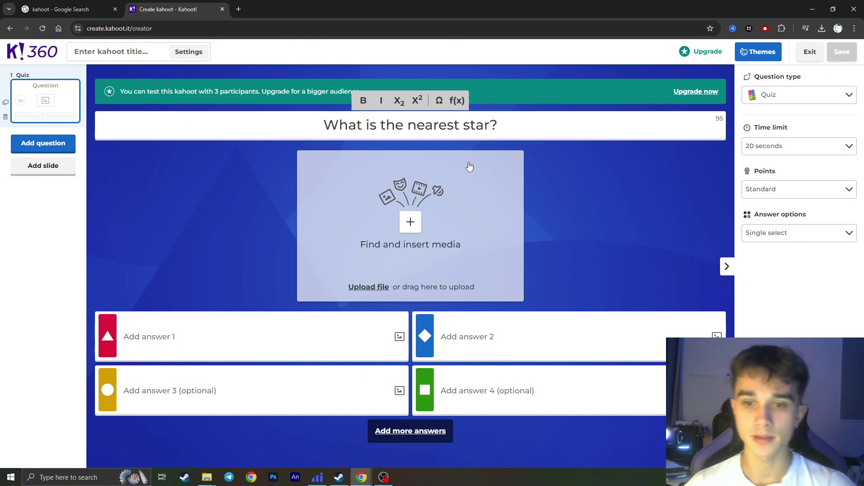
- Type answers Earth, Sun, Jupiter and saturn into the four boxes, marking Sun as correct
click(173, 340)
text(E)
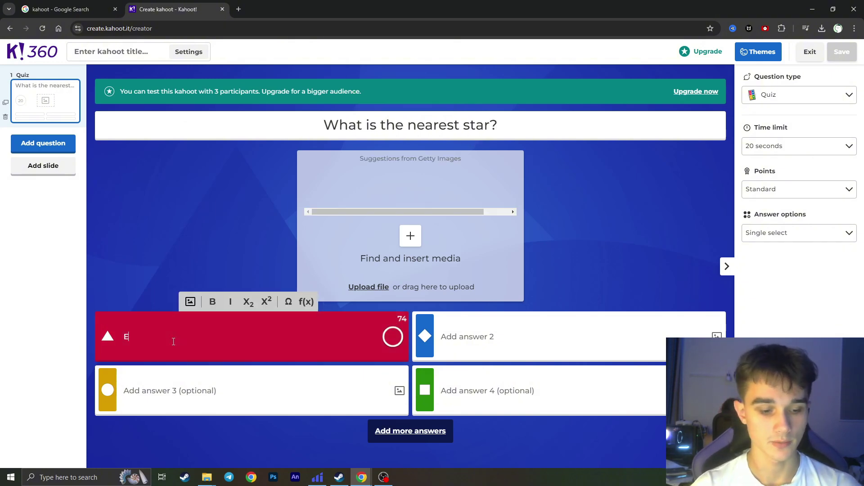
text(arth)
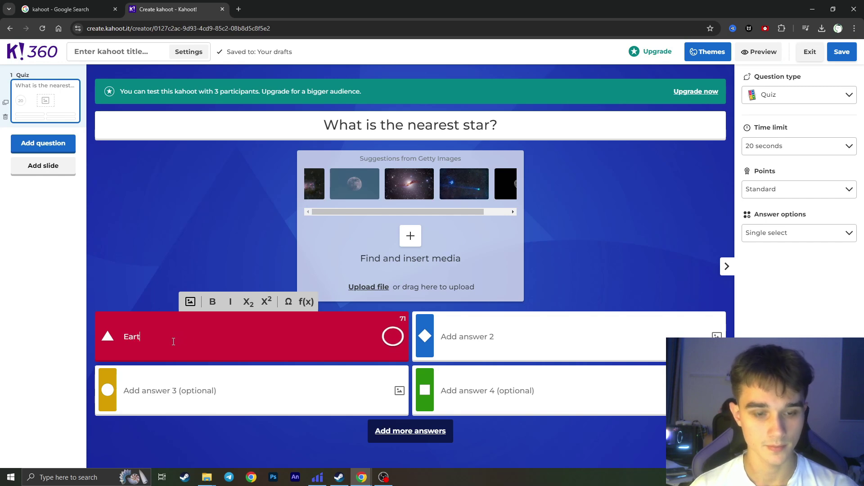
click(499, 341)
text(Se)
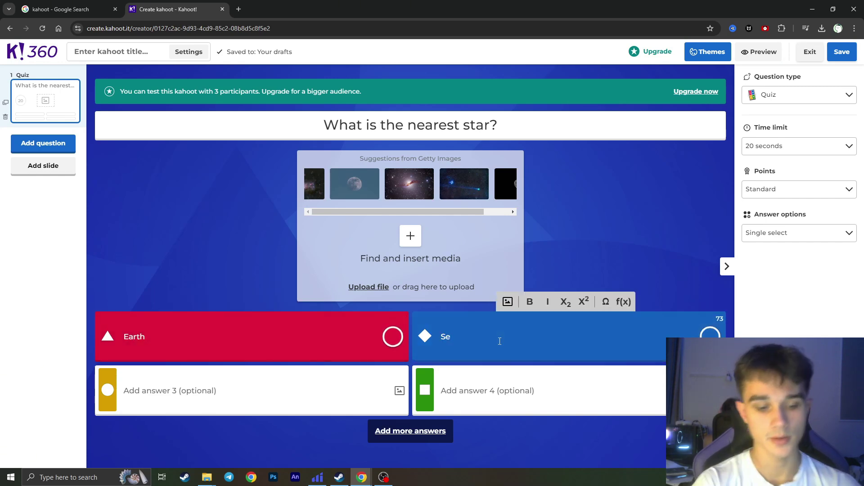
text(n)
click(292, 403)
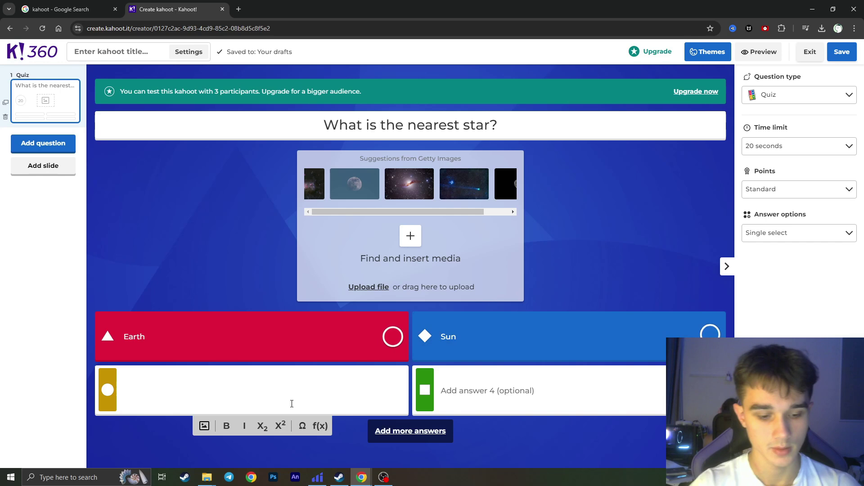
text(Jupiter)
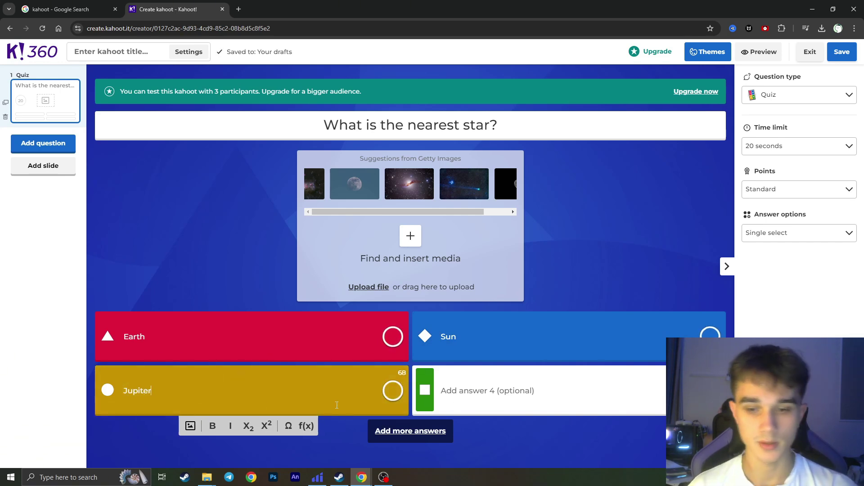
click(490, 393)
text(sati)
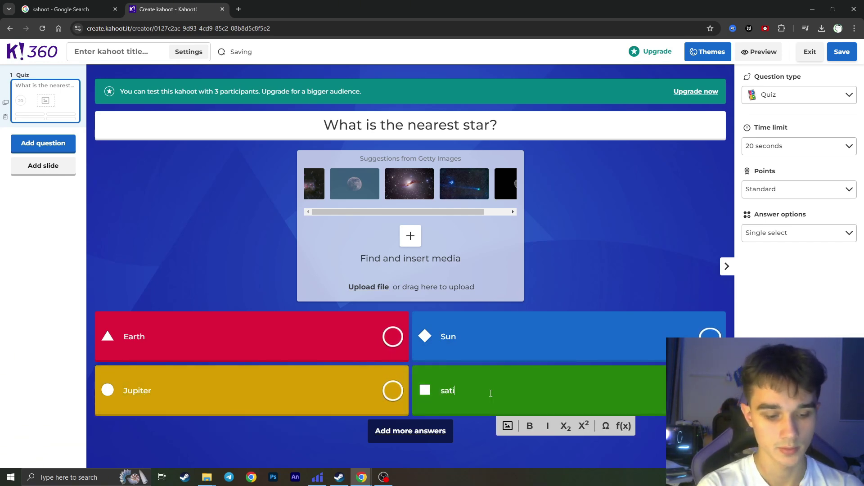
key(BackSpace)
text(urn)
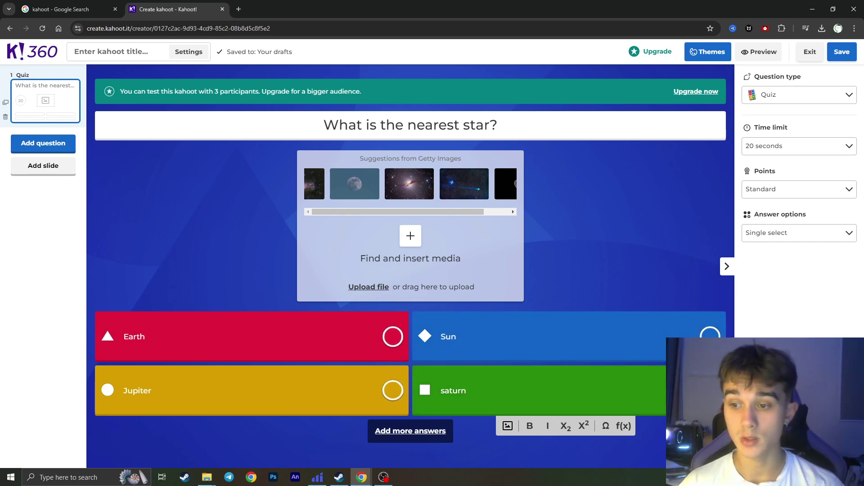
click(710, 334)
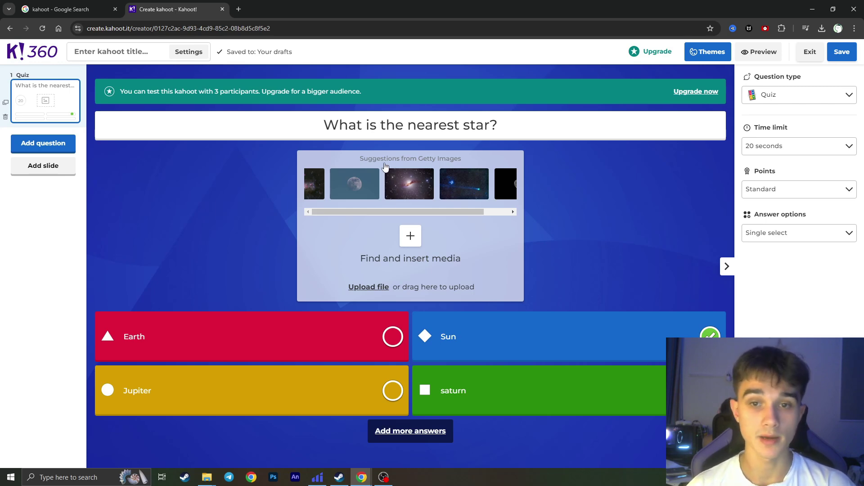
- Search Getty Images for 'sun' and insert the glowing sun image into the question
click(410, 236)
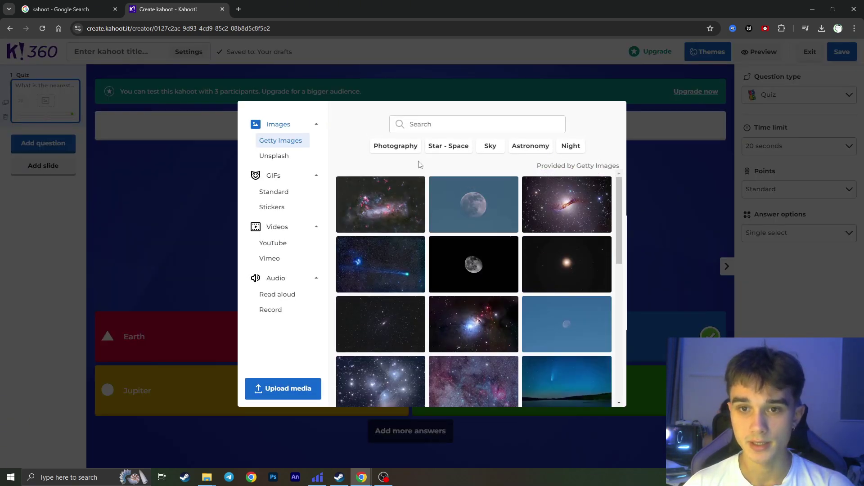
click(426, 125)
text(sun)
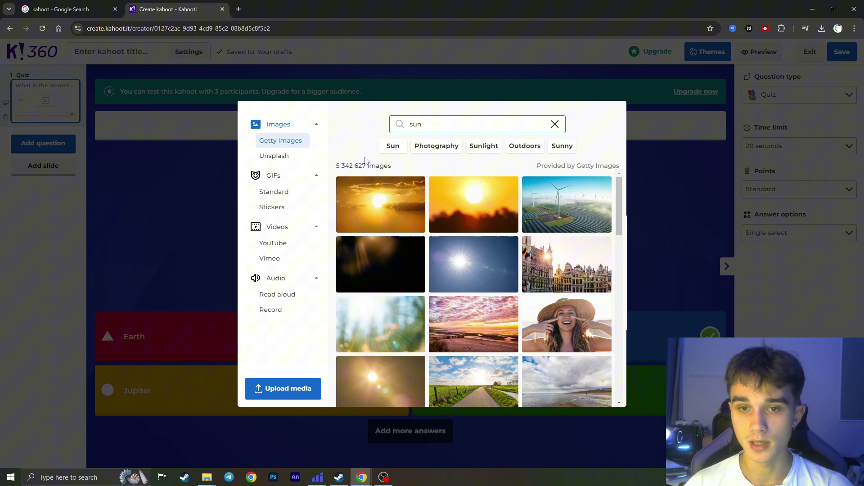
scroll(393, 228, down, 1)
scroll(393, 228, down, 2)
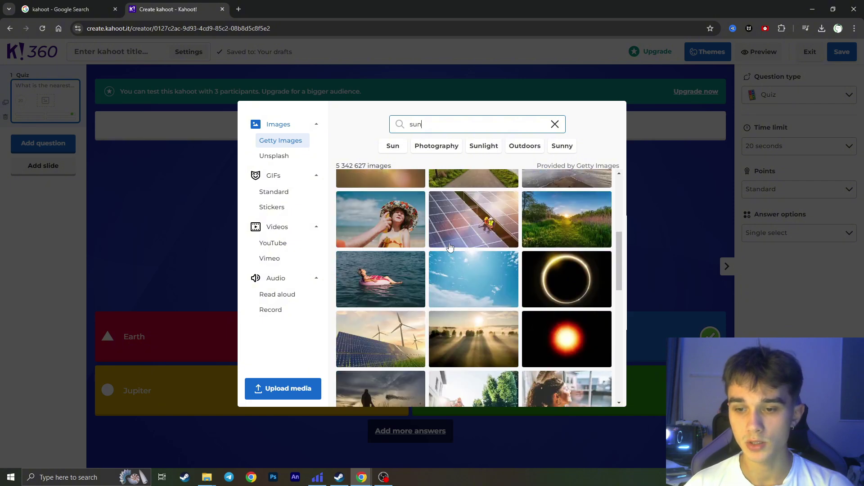
click(565, 342)
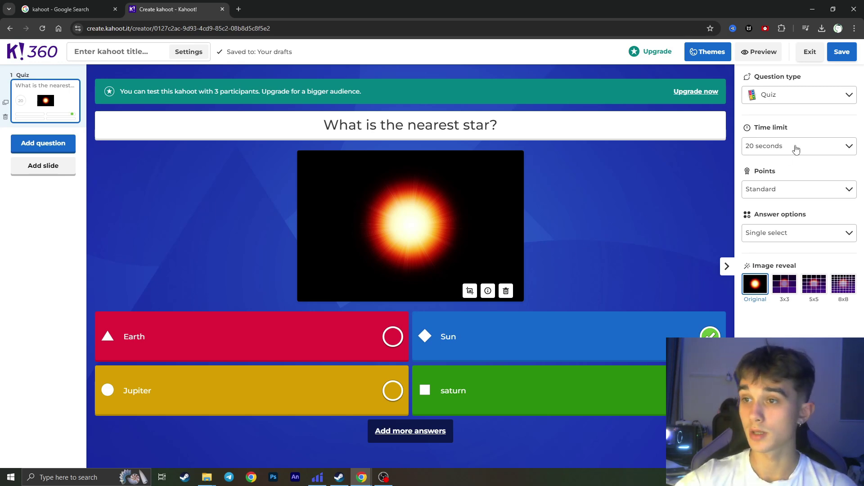
click(812, 146)
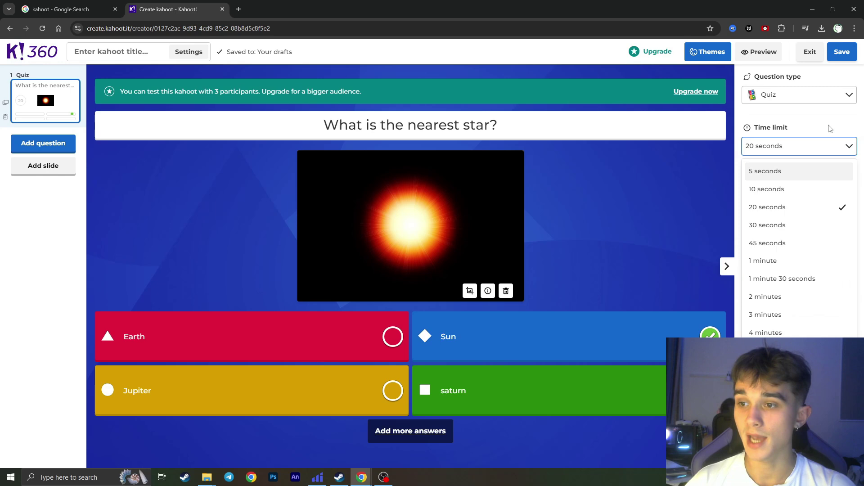
click(829, 129)
click(810, 189)
click(811, 172)
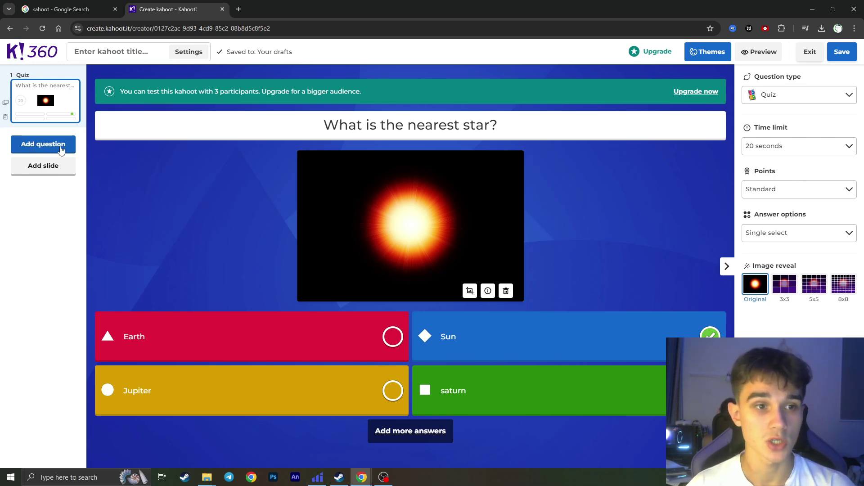
click(34, 148)
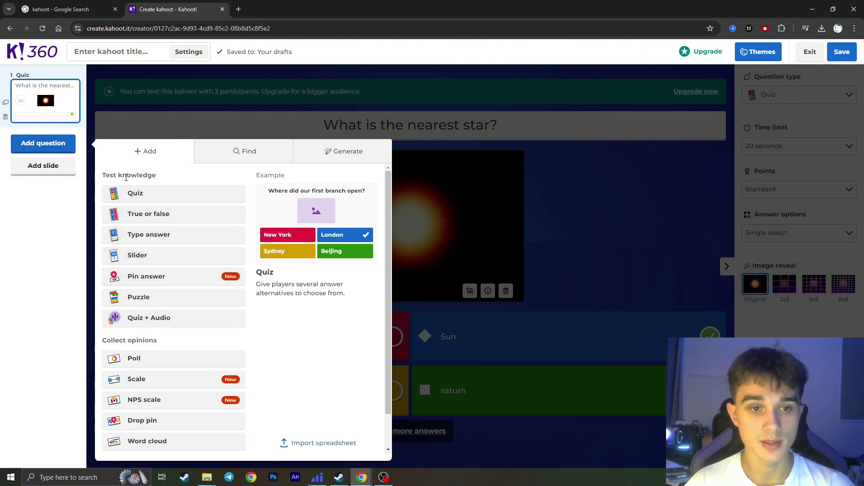
click(148, 214)
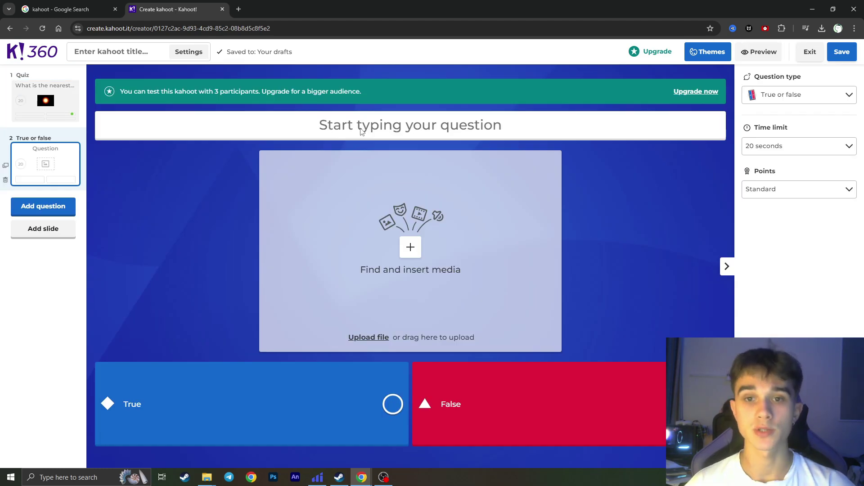
click(360, 130)
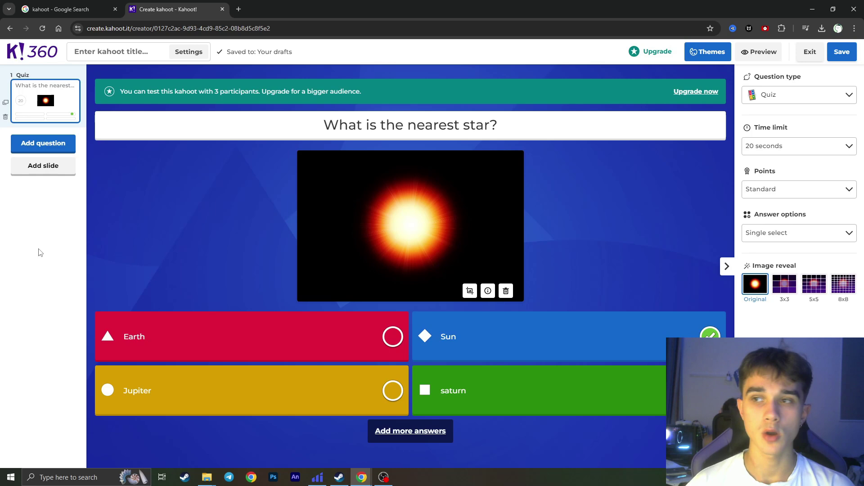
- Give the kahoot the title 'Space' and finish saving it
click(842, 52)
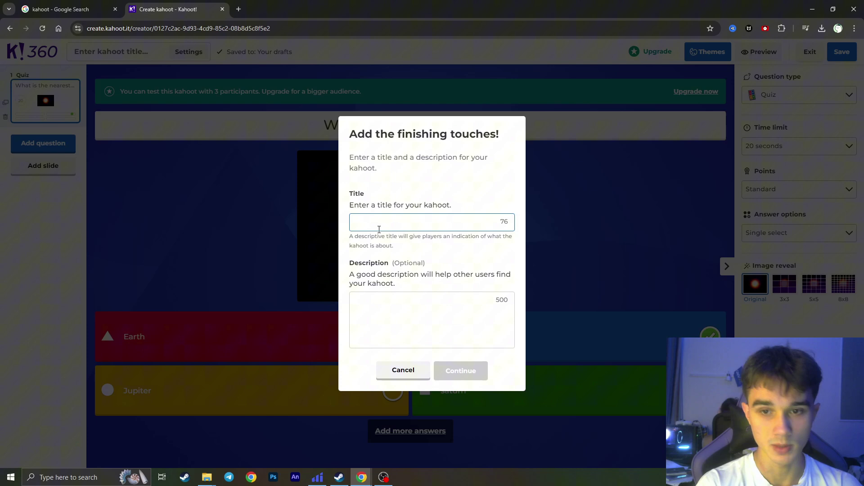
text(Space)
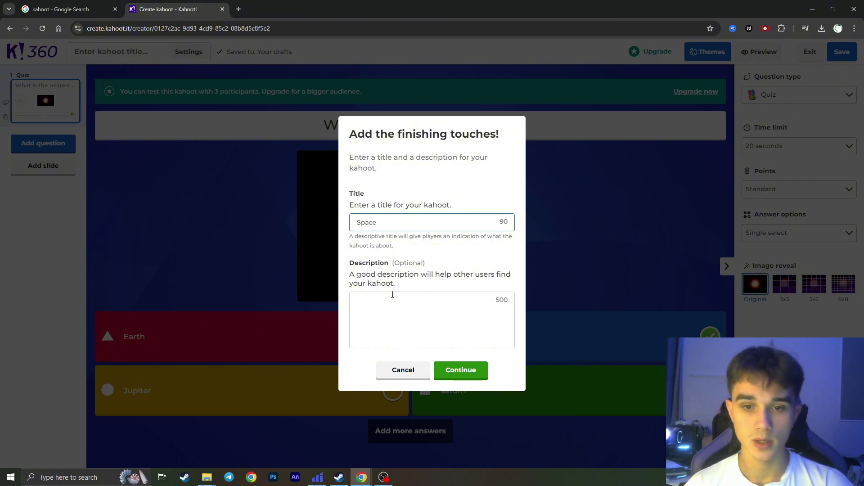
click(392, 301)
click(458, 371)
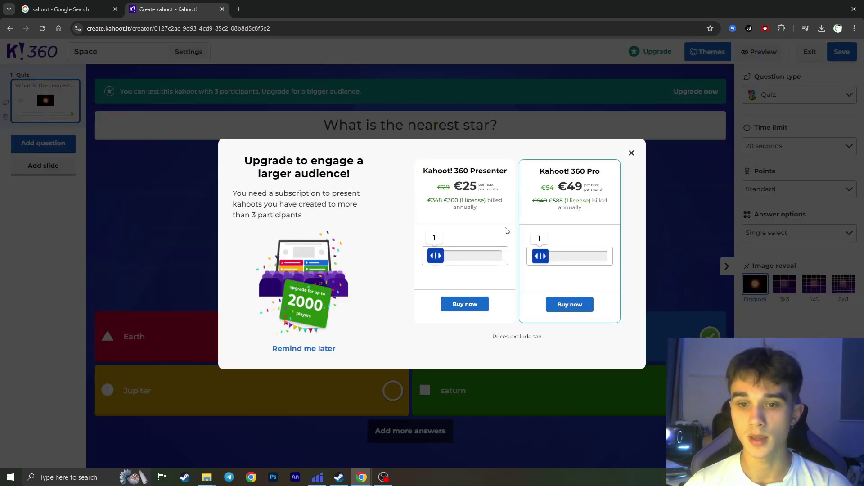
- Dismiss the upgrade offer and open the Space kahoot from the Library
click(311, 349)
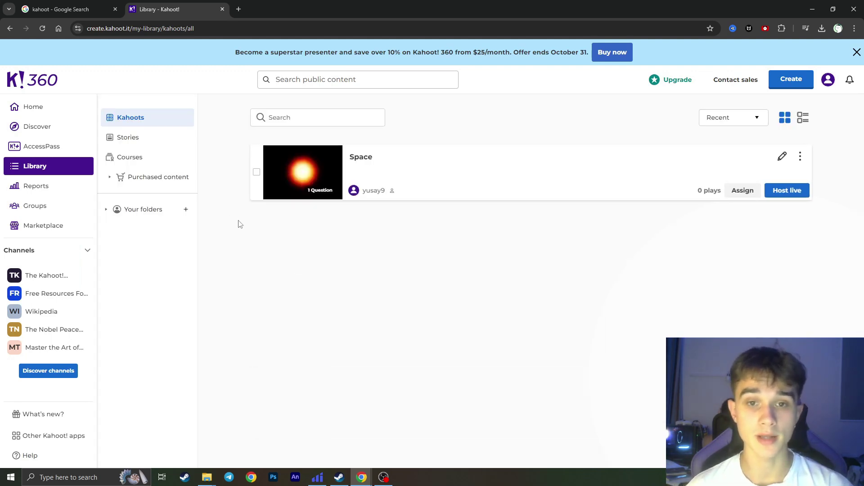
click(360, 157)
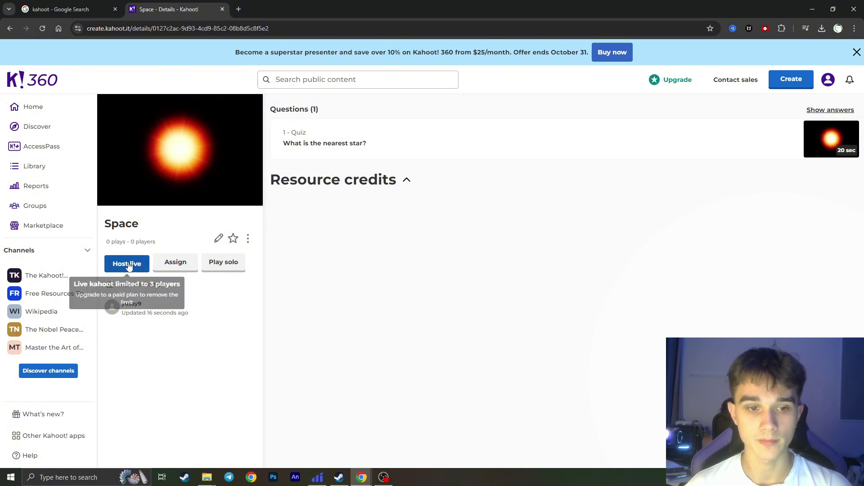
- Choose Host live for the Space kahoot
click(128, 265)
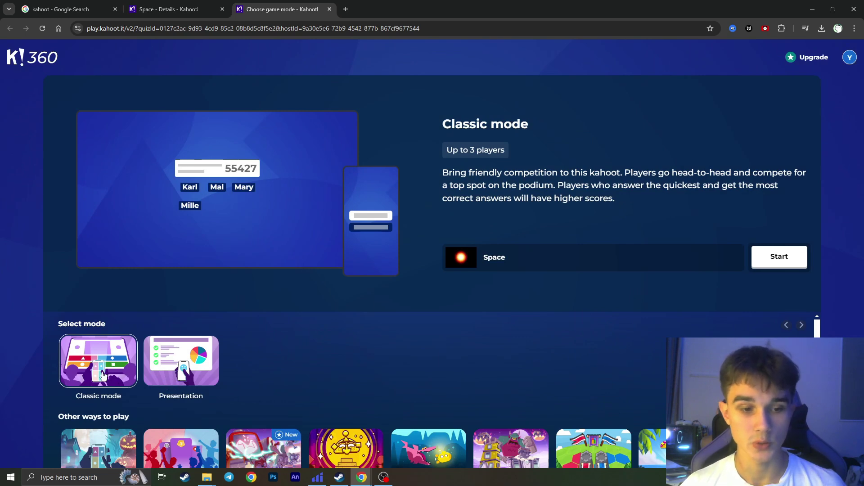
- Start the Space game in Classic mode to reach the game PIN lobby
click(779, 257)
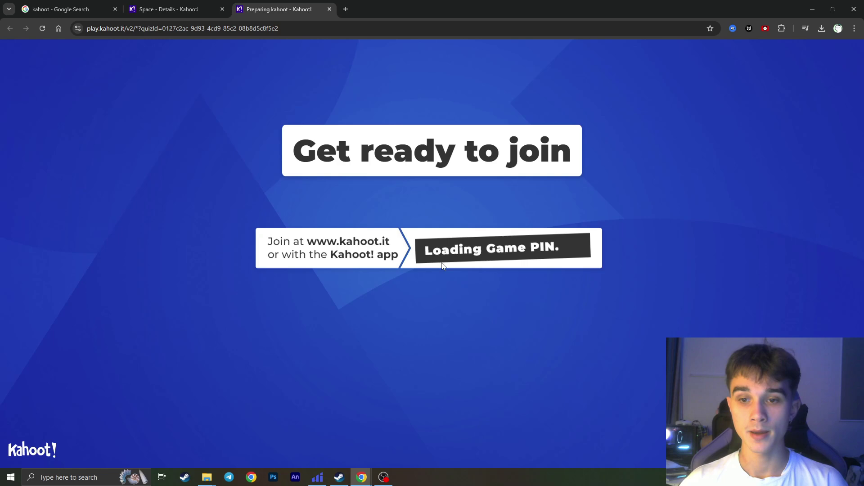